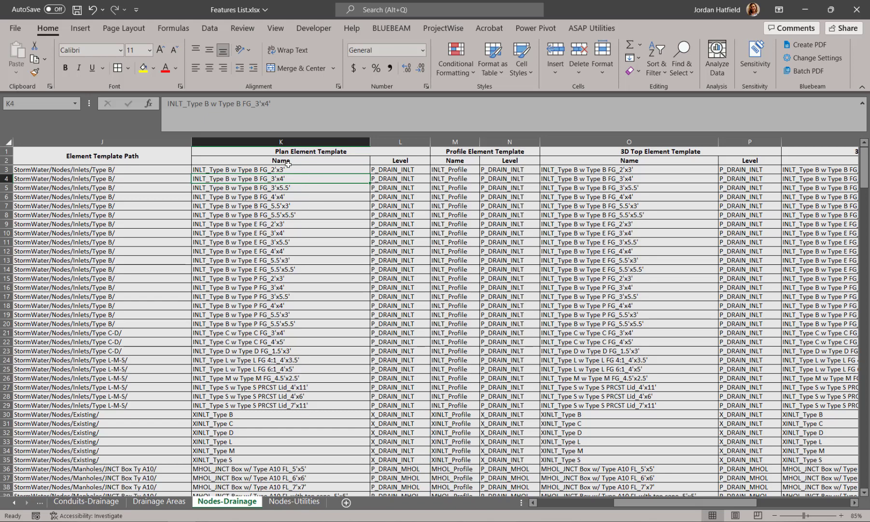
# In OpenRoads Designer, create an element template named "P_DR_INLT: Type B w/ Type B F&G (2'x3')" in the Type B inlets' Plan group
pyautogui.moveTo(288, 167); pyautogui.dragTo(321, 404)
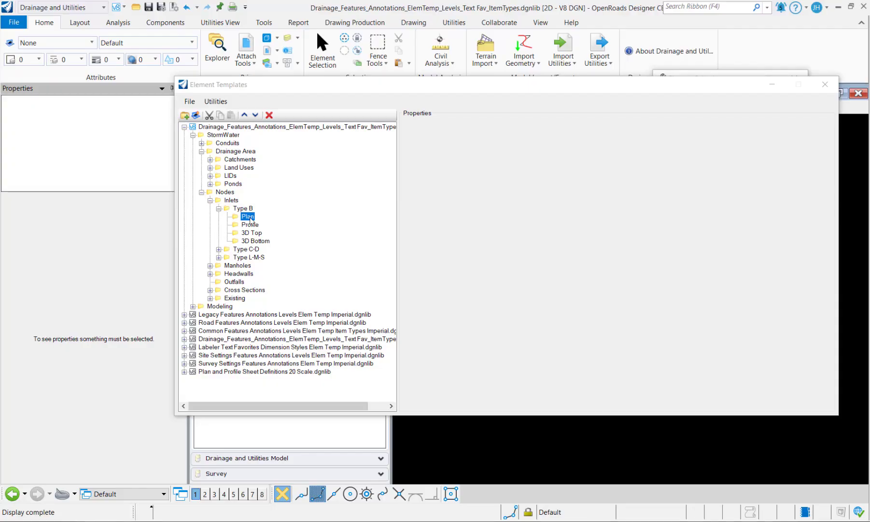
pyautogui.rightClick(250, 218)
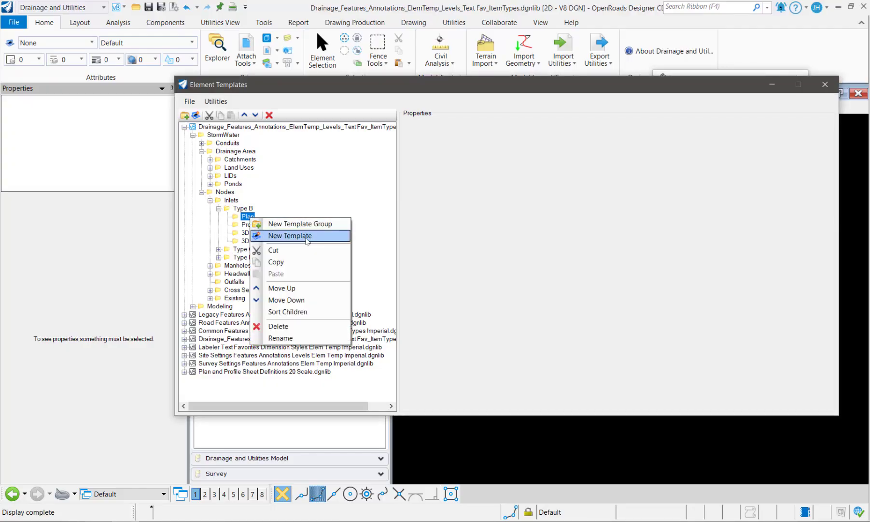
pyautogui.click(273, 235)
pyautogui.write("P_DR_INLT: Type B w/ Type B F&G (2'x3')")
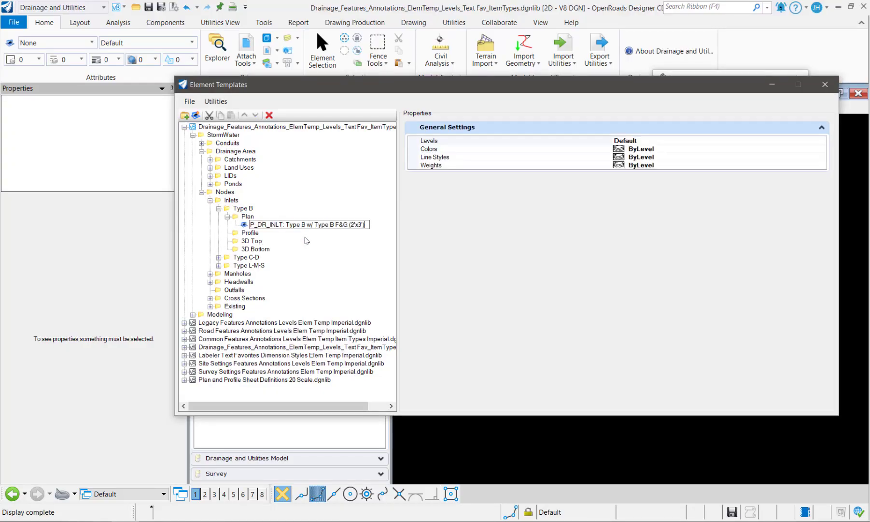
pyautogui.press('Return')
# Set the level of the new 2'x3' Type B plan template to P_DRAIN_INLT
pyautogui.click(262, 225)
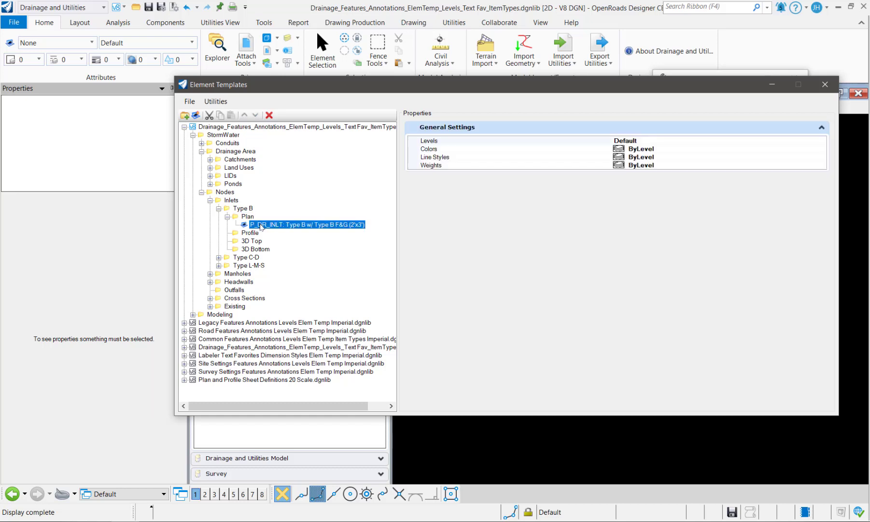
pyautogui.click(635, 140)
pyautogui.click(636, 141)
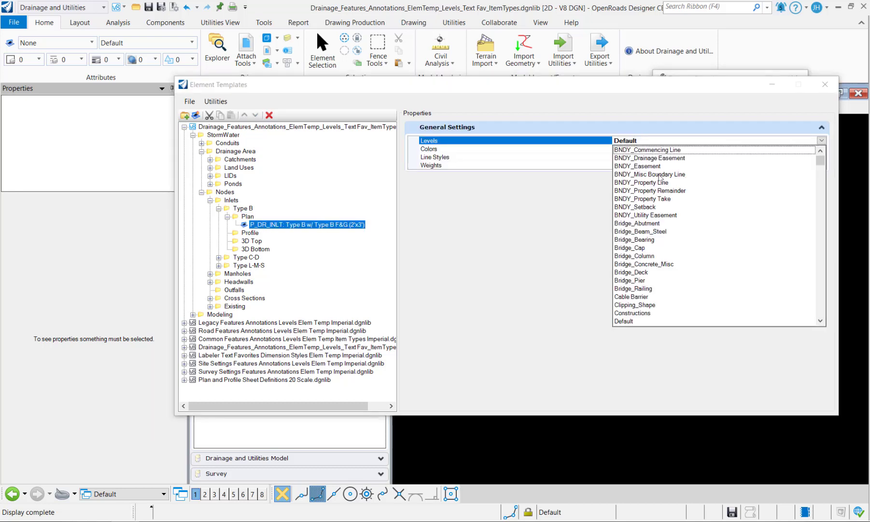
pyautogui.scroll(-10, 659, 178)
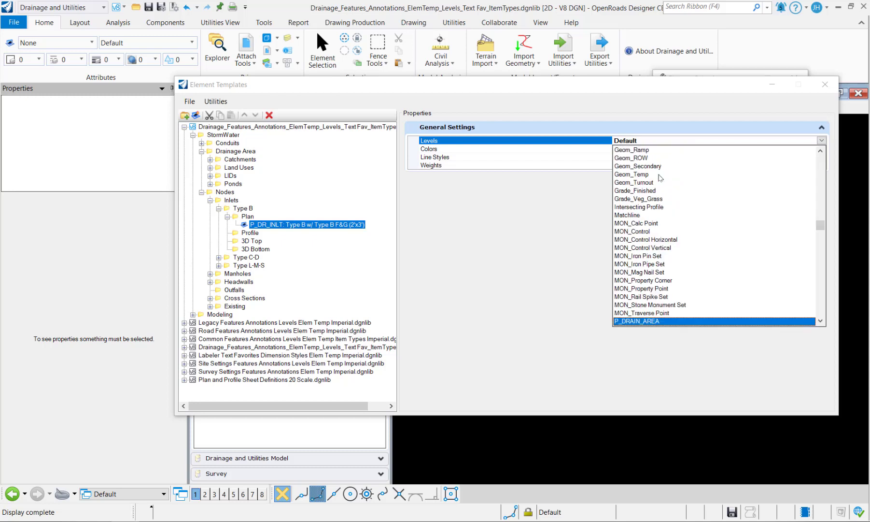
pyautogui.scroll(-3, 657, 323)
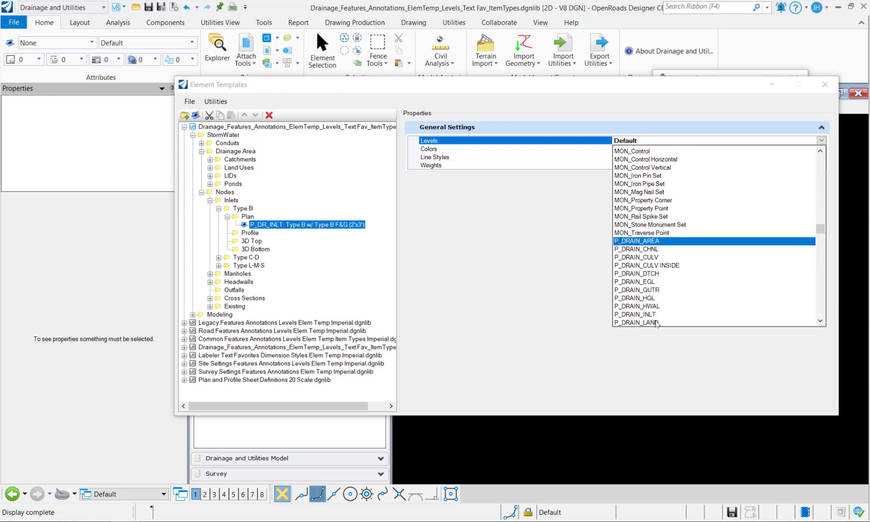
pyautogui.click(653, 300)
# Add a Cell Name setting to the 2'x3' plan template and set its active cell to Plan_Type_B_Drop_Inlet_2'x3'
pyautogui.rightClick(581, 229)
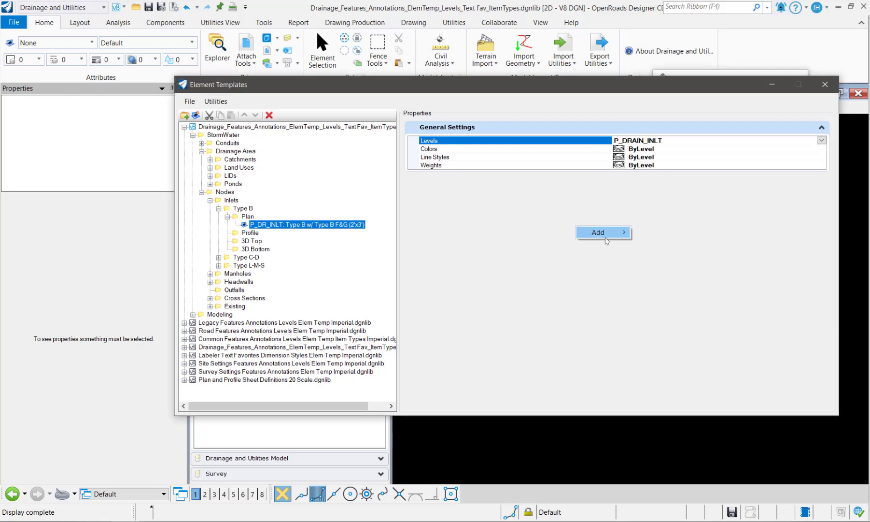
pyautogui.moveTo(608, 232)
pyautogui.moveTo(670, 275)
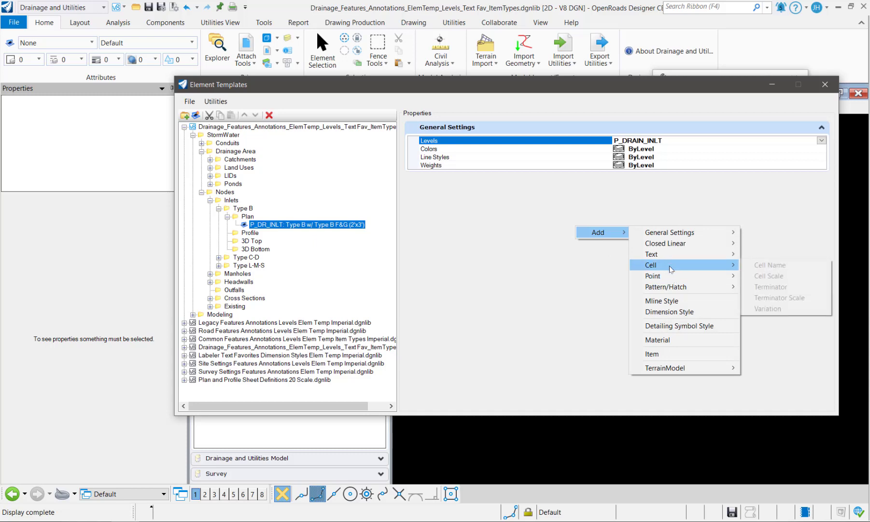
pyautogui.click(768, 265)
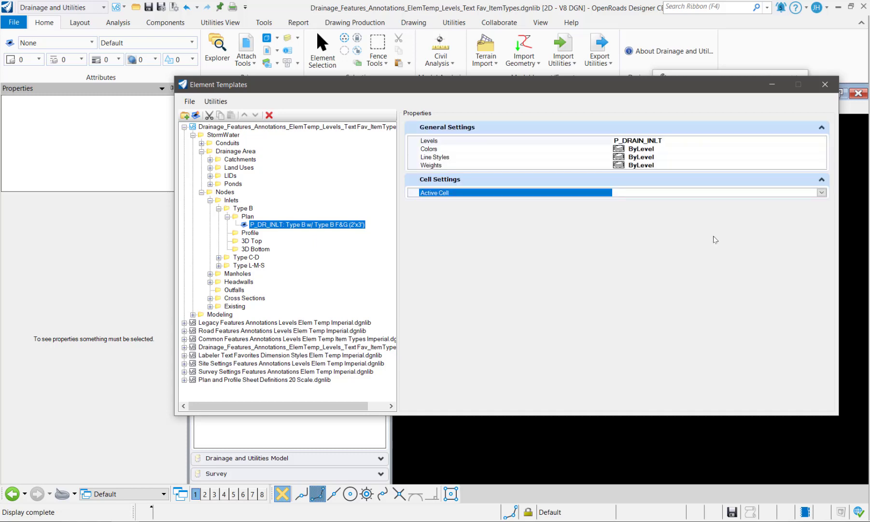
pyautogui.click(822, 192)
pyautogui.click(822, 192)
pyautogui.click(821, 192)
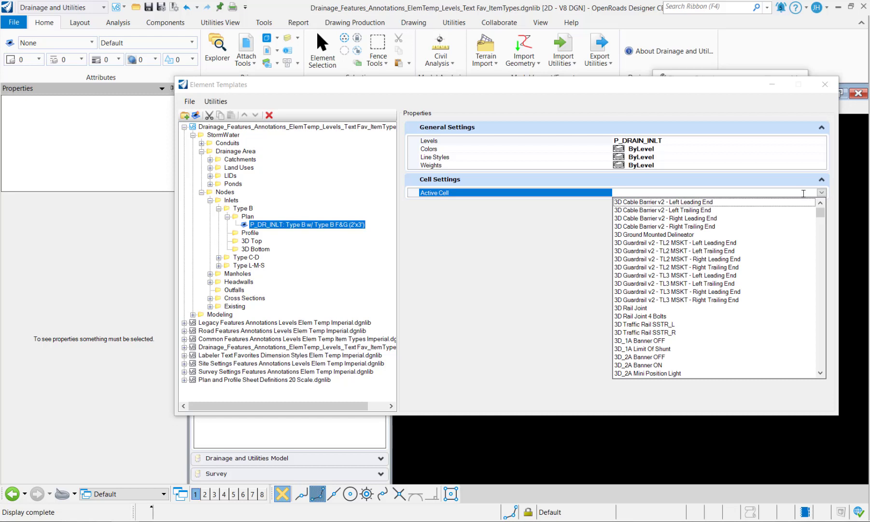
pyautogui.press('p')
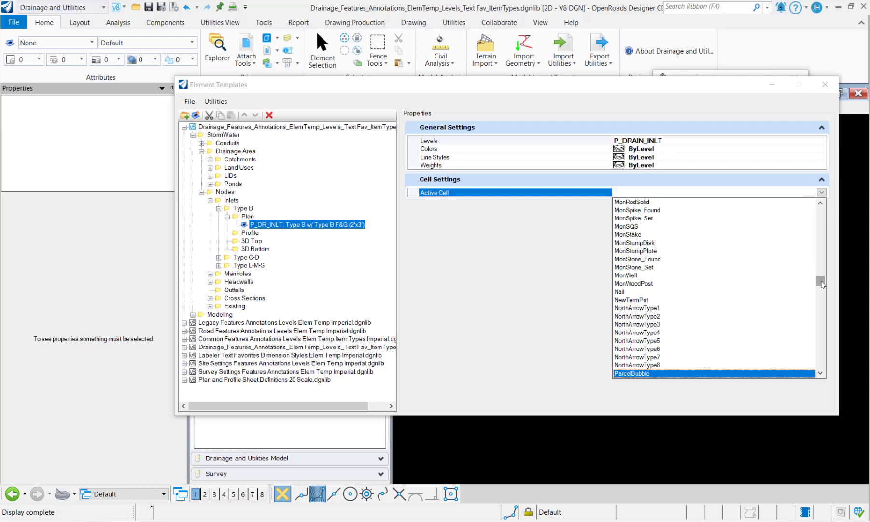
pyautogui.moveTo(821, 282); pyautogui.dragTo(820, 292)
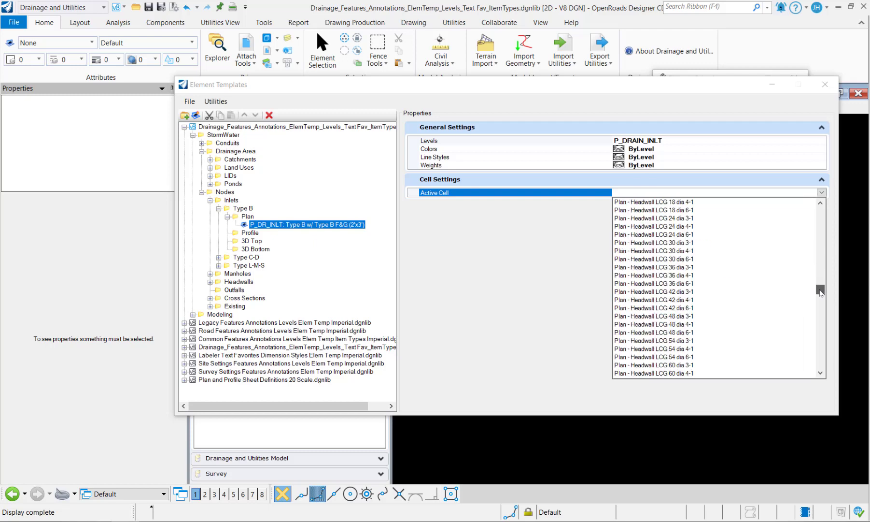
pyautogui.press('Escape')
# Duplicate the 2'x3' Type B inlet template within the Plan group
pyautogui.rightClick(347, 225)
pyautogui.click(381, 300)
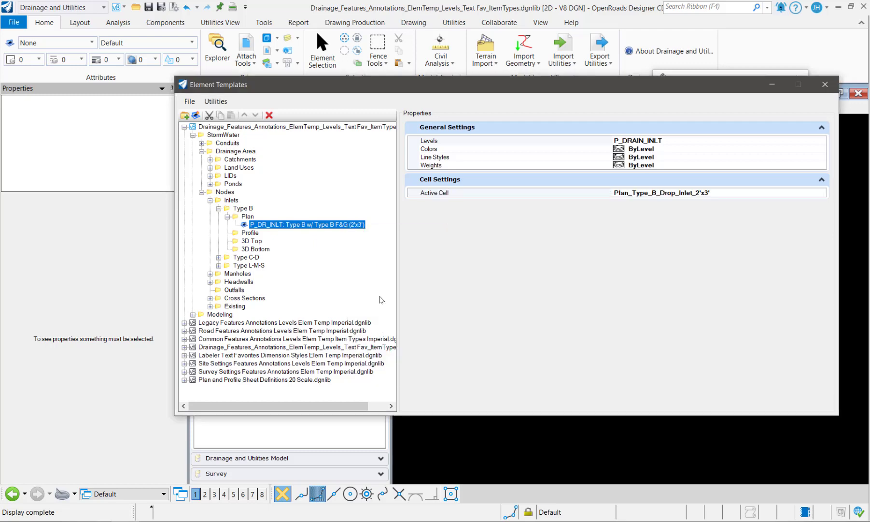
pyautogui.click(246, 216)
pyautogui.rightClick(246, 216)
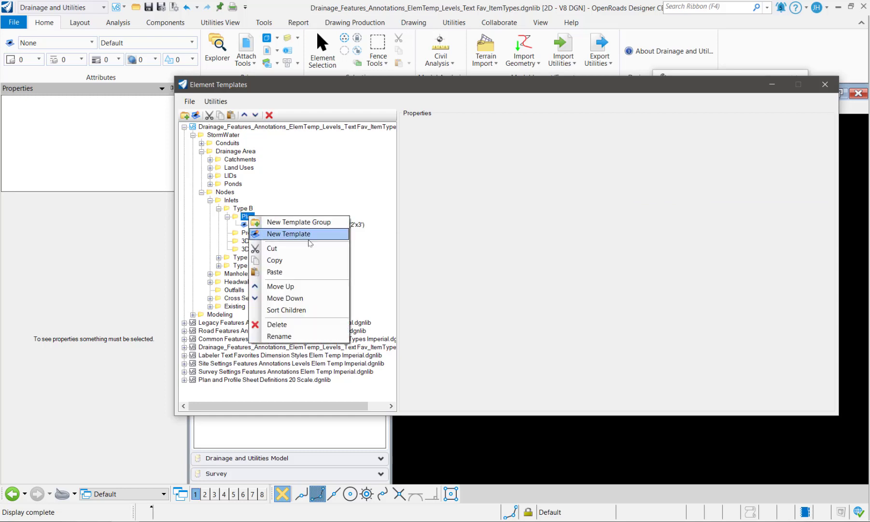
pyautogui.click(309, 272)
# Rename the duplicated plan template as "P_DR_INLT: Type B w/ Type B F&G (3'x4')"
pyautogui.rightClick(336, 233)
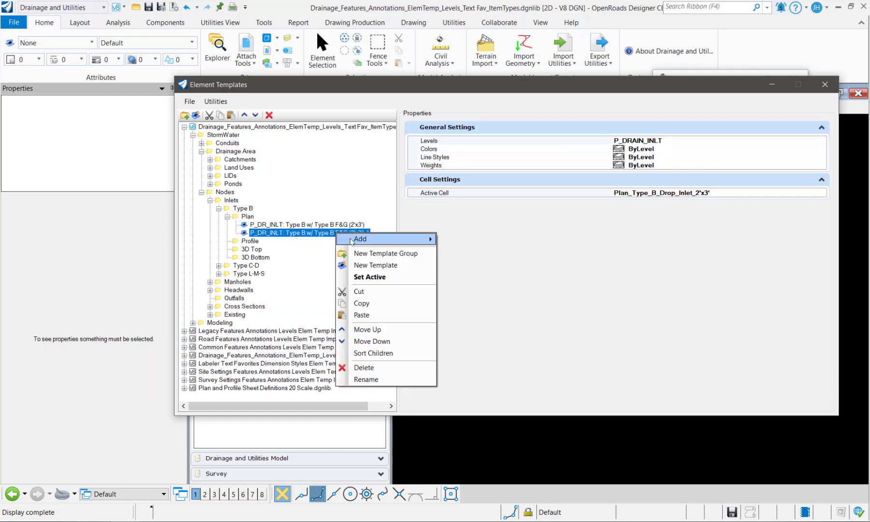
pyautogui.click(366, 379)
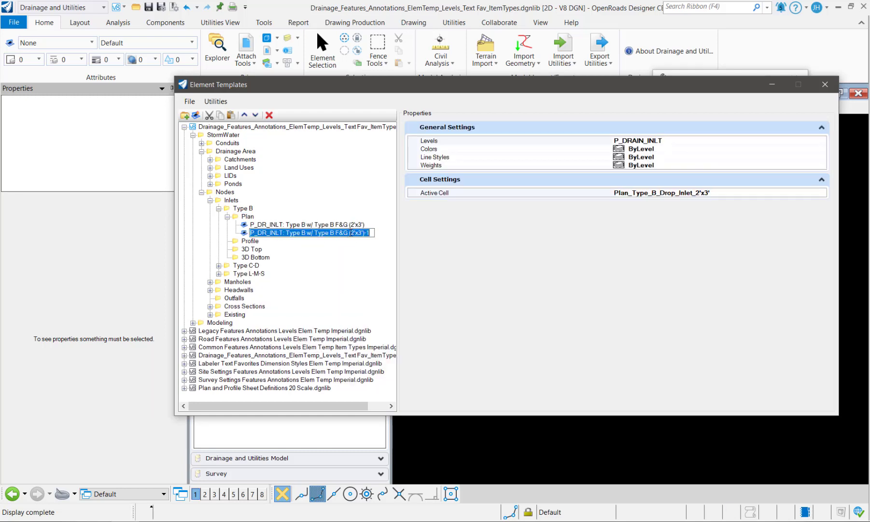
pyautogui.moveTo(349, 233); pyautogui.dragTo(362, 233)
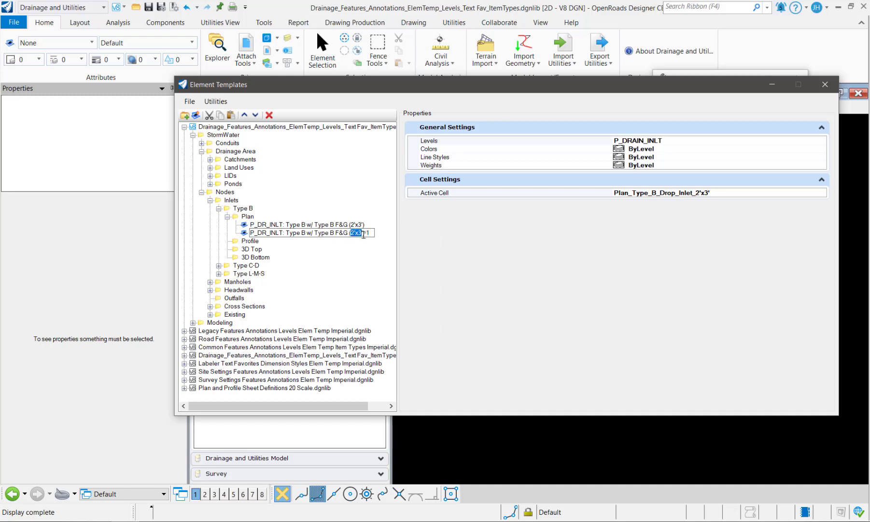
pyautogui.write("3'x4'")
pyautogui.press('Return')
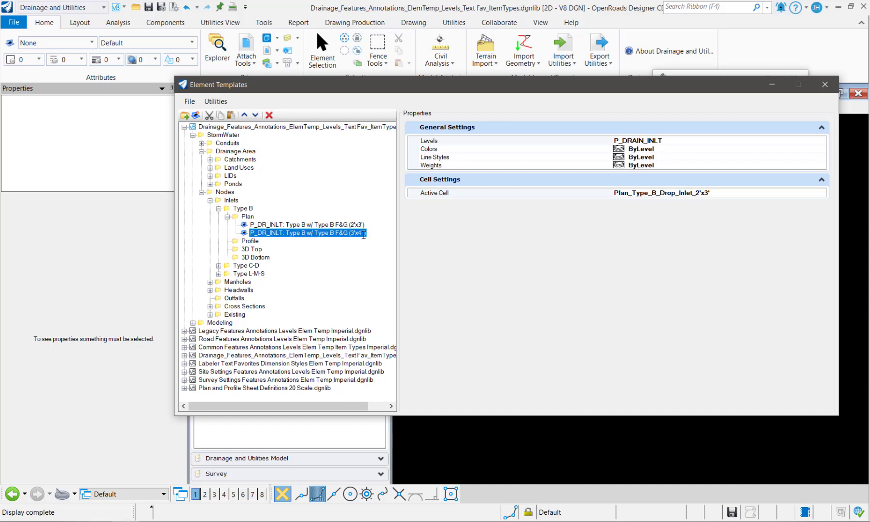
pyautogui.rightClick(364, 234)
pyautogui.click(386, 383)
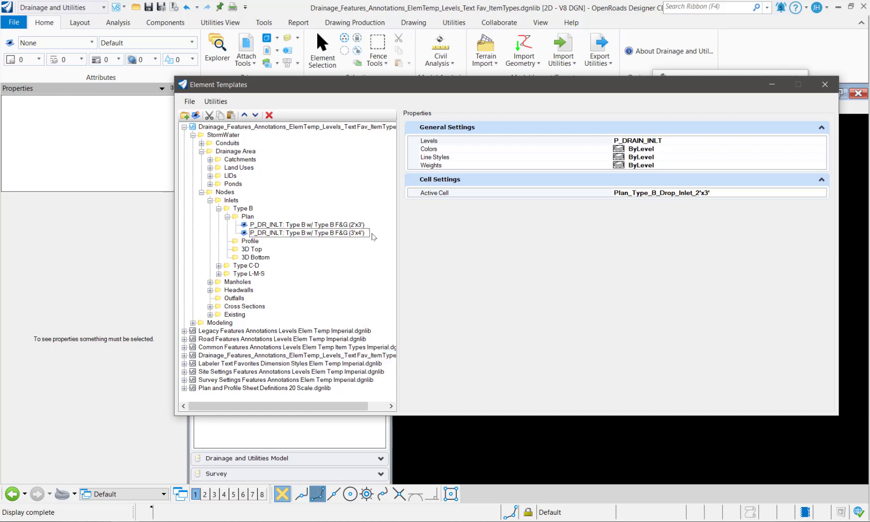
pyautogui.press('Return')
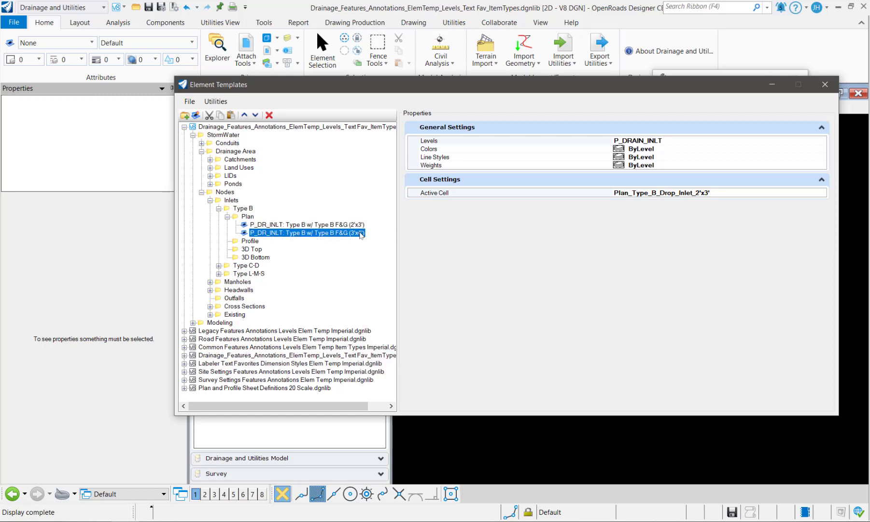
# Change the 3'x4' plan template's active cell to the matching Type B drop inlet plan cell
pyautogui.click(742, 198)
pyautogui.click(821, 193)
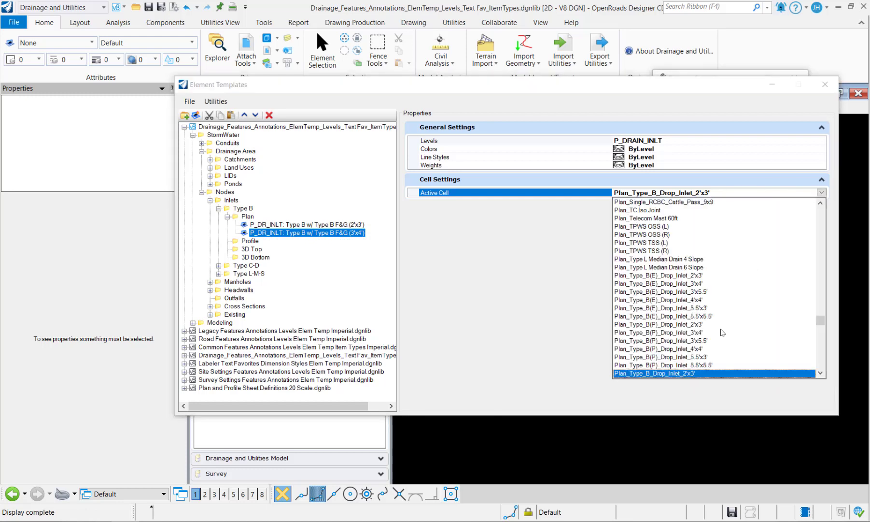
pyautogui.scroll(-2, 698, 349)
pyautogui.click(694, 362)
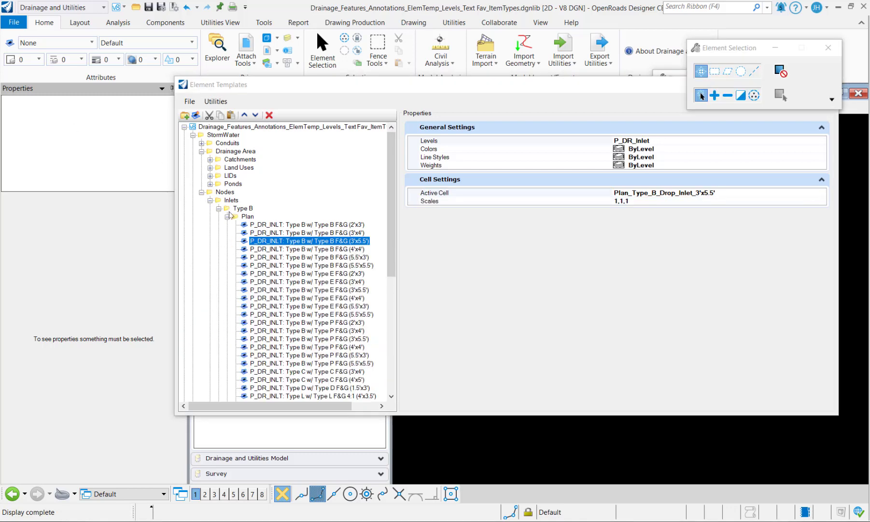
# Create an element template named INLT_Profile in the Profile group of the Type B inlets
pyautogui.click(227, 216)
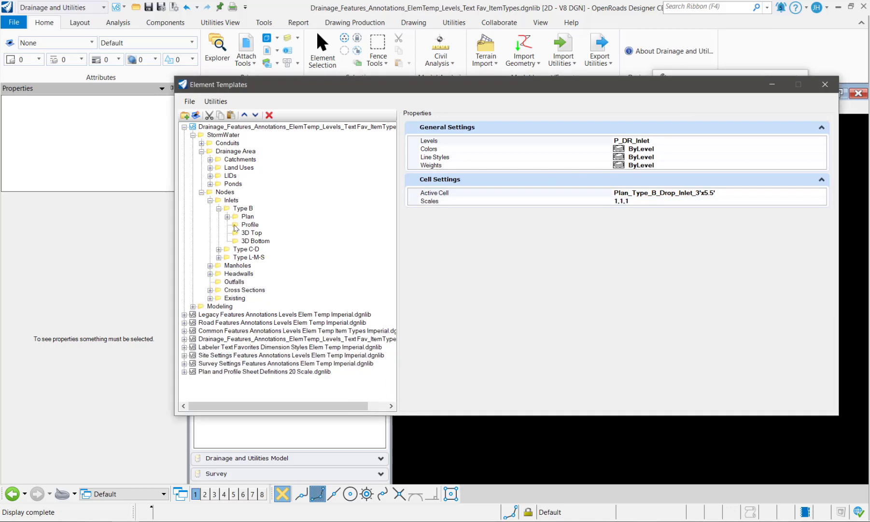
pyautogui.click(236, 226)
pyautogui.rightClick(244, 226)
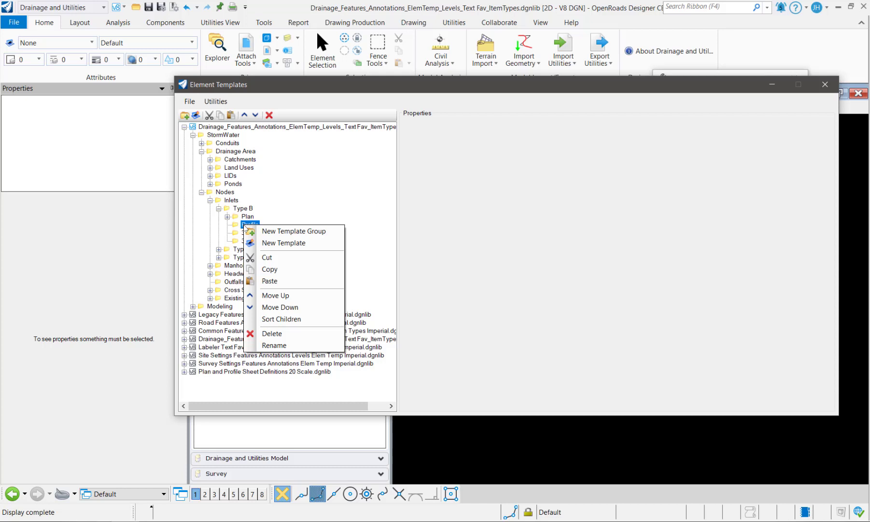
pyautogui.click(273, 245)
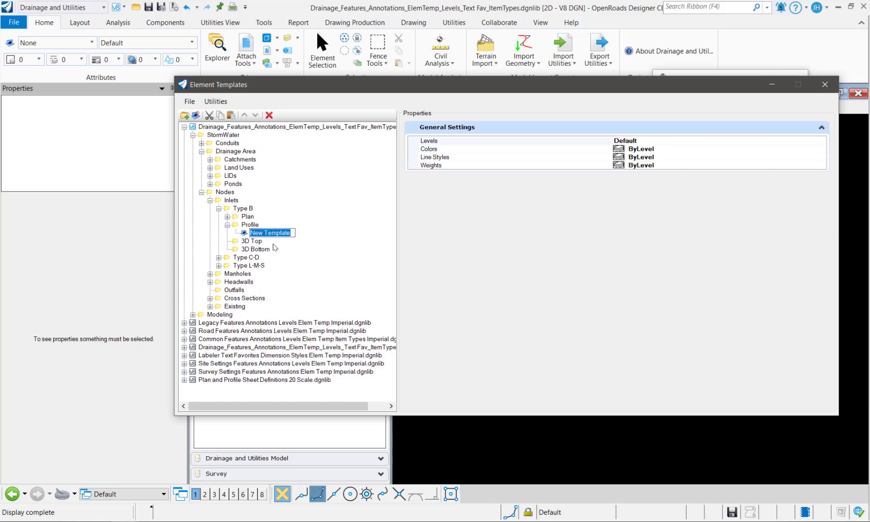
pyautogui.write('INLT_Profile')
pyautogui.press('Return')
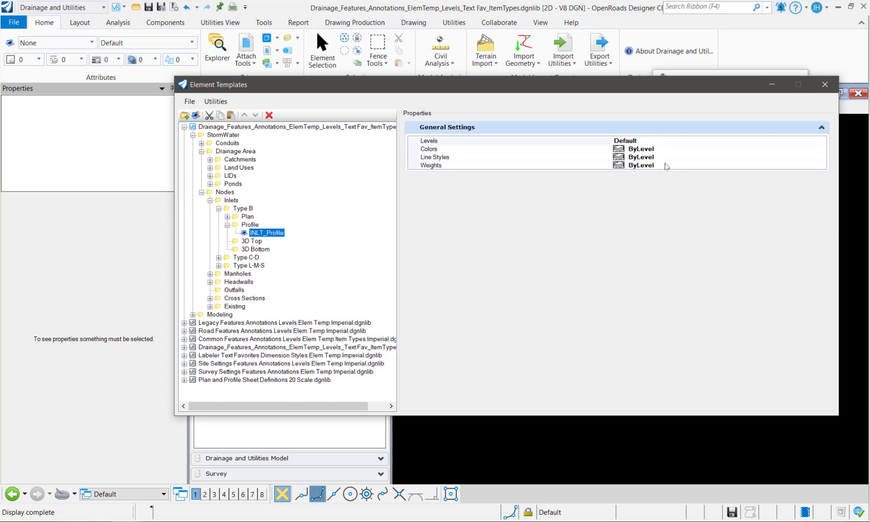
# Set the level of the INLT_Profile template to P_DRAIN_INLT
pyautogui.click(782, 141)
pyautogui.click(821, 140)
pyautogui.scroll(-9, 754, 278)
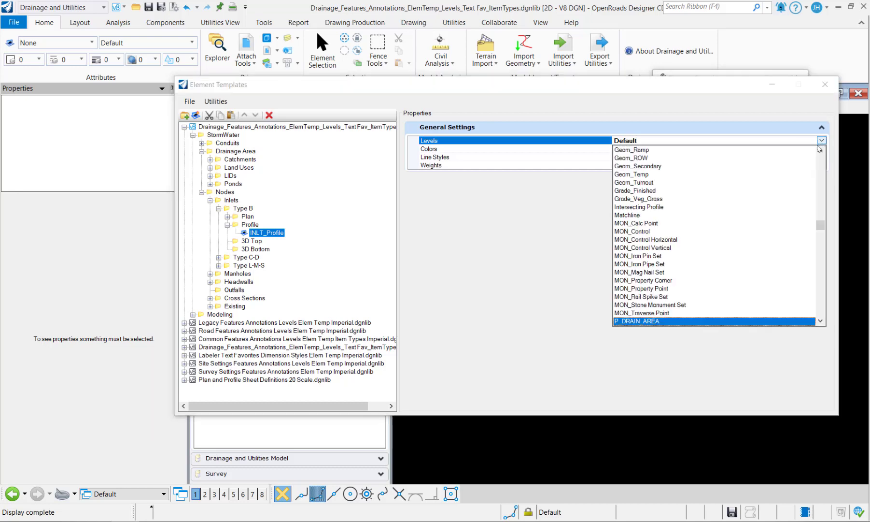
pyautogui.scroll(-2, 701, 290)
pyautogui.click(650, 300)
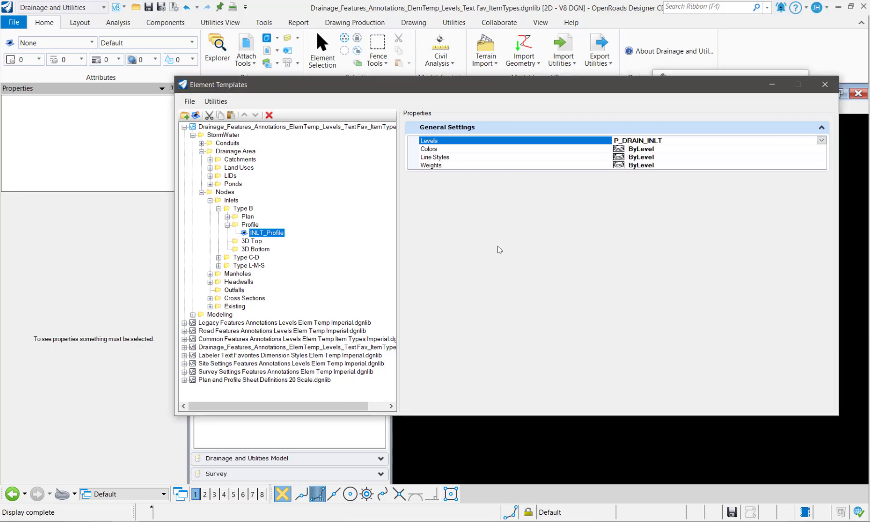
# Copy all inlet templates from the Type B Plan group into the Type B 3D Top group
pyautogui.click(227, 224)
pyautogui.click(255, 234)
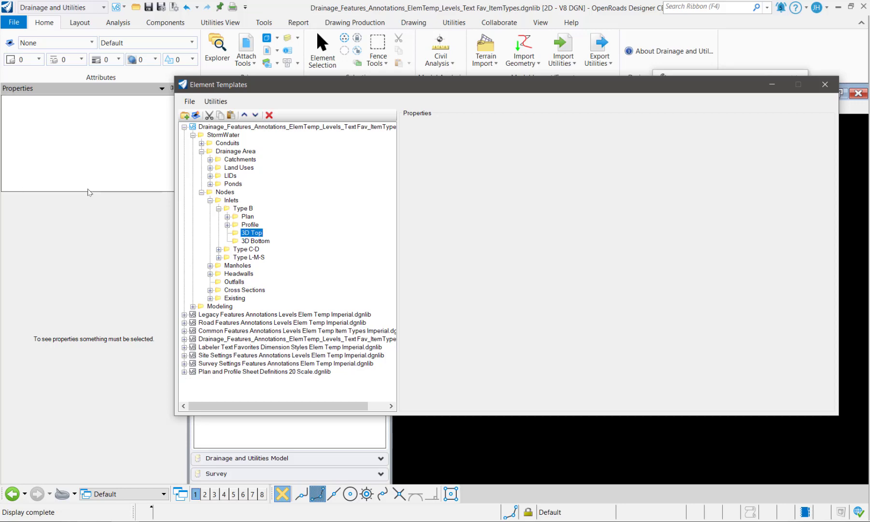
pyautogui.click(228, 216)
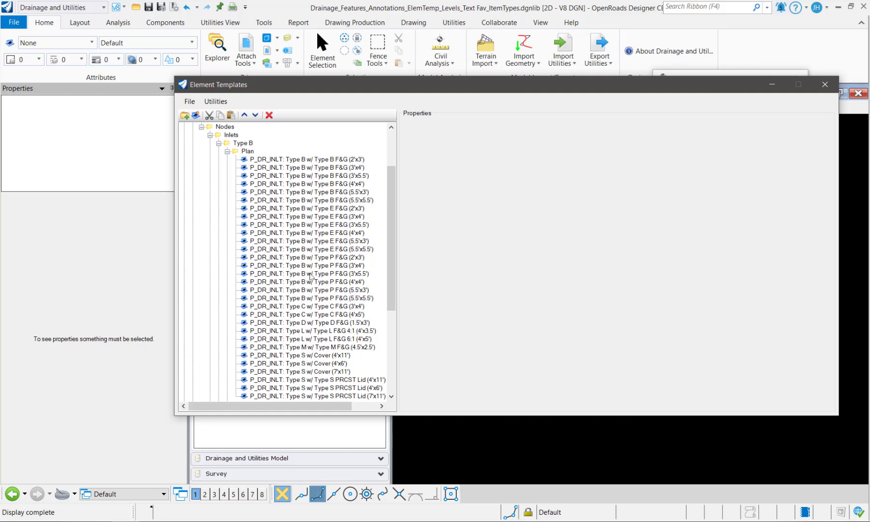
pyautogui.scroll(-1, 313, 381)
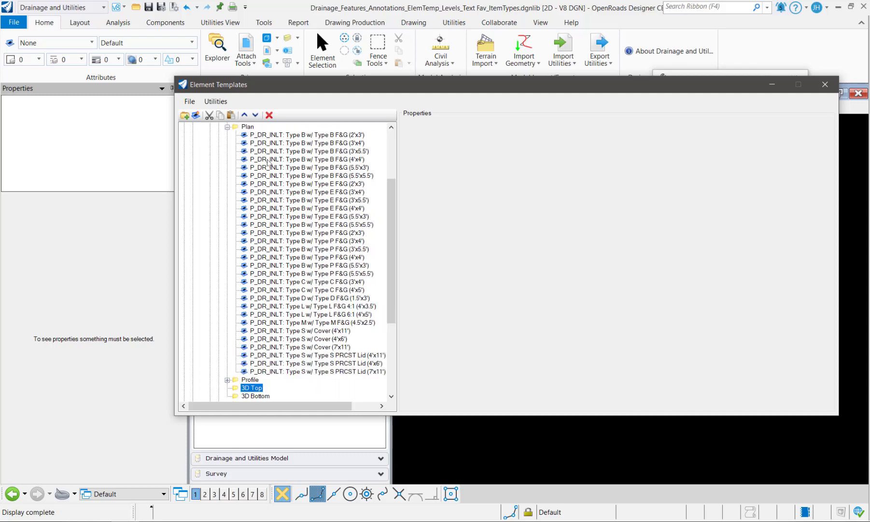
pyautogui.click(279, 137)
pyautogui.keyDown('shift'); pyautogui.click(296, 372); pyautogui.keyUp('shift')
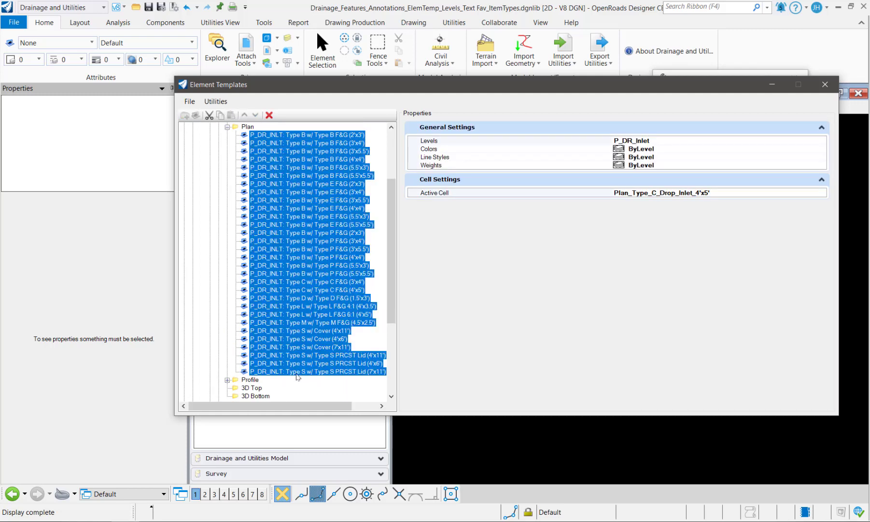
pyautogui.rightClick(278, 301)
pyautogui.click(300, 358)
pyautogui.rightClick(247, 232)
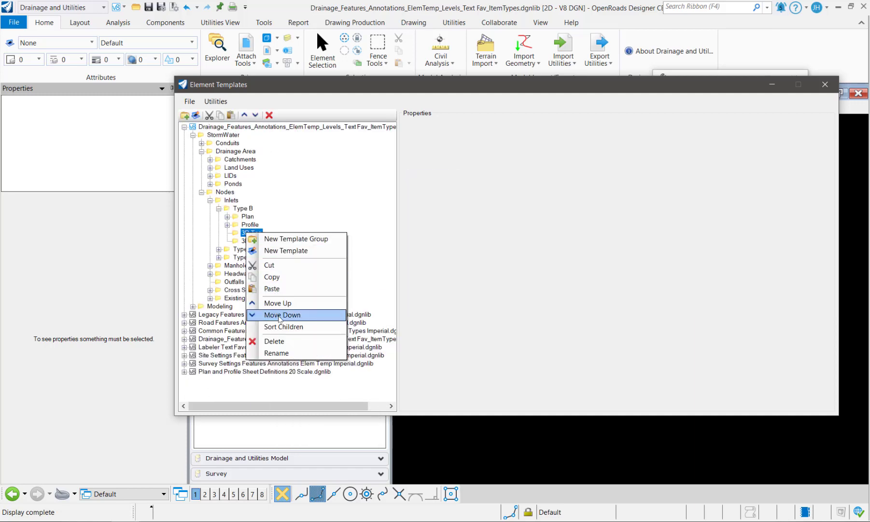
pyautogui.click(278, 289)
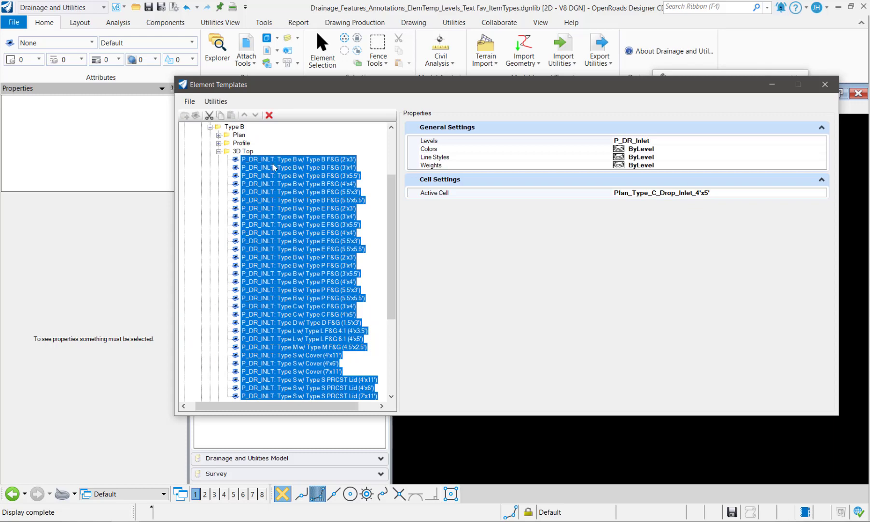
# Set the active cell of all templates in the Type B 3D Top group to Type_B_Drop_Inlet_2'x3'_Top
pyautogui.click(285, 160)
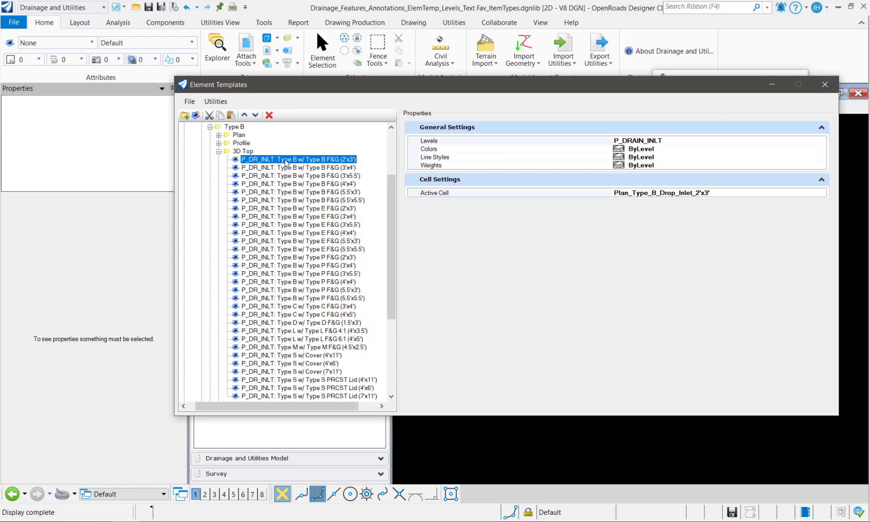
pyautogui.scroll(-3, 289, 203)
pyautogui.keyDown('shift'); pyautogui.click(301, 347); pyautogui.keyUp('shift')
pyautogui.scroll(4, 287, 314)
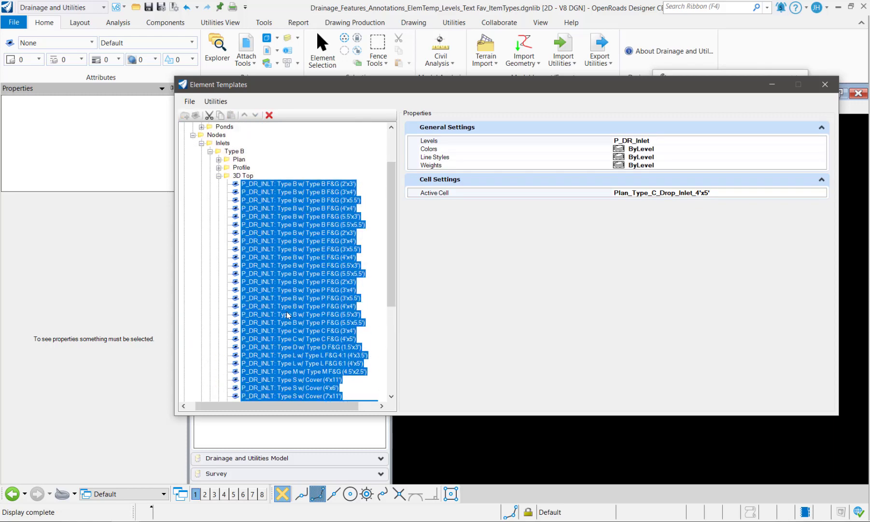
pyautogui.click(821, 192)
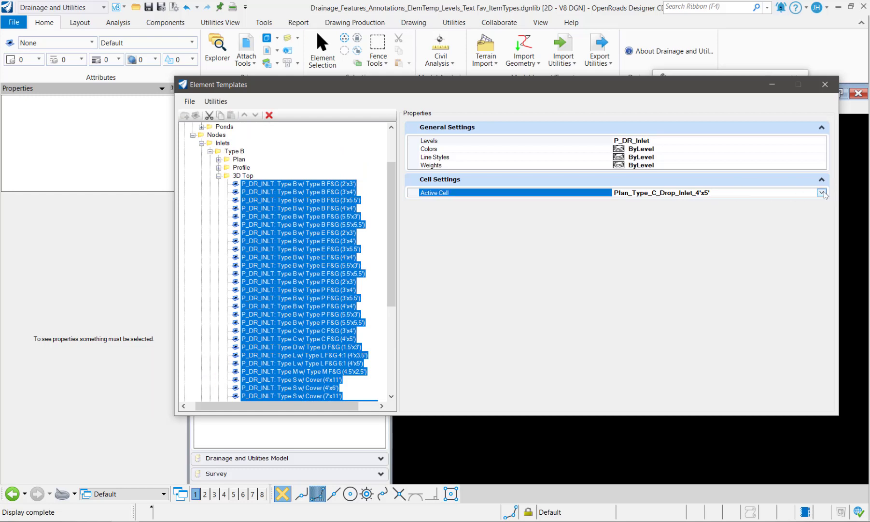
pyautogui.click(821, 193)
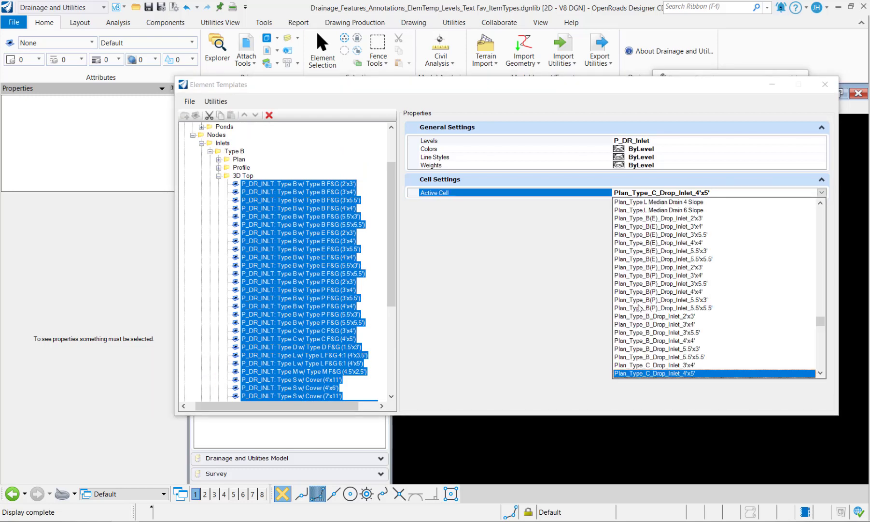
pyautogui.press('t')
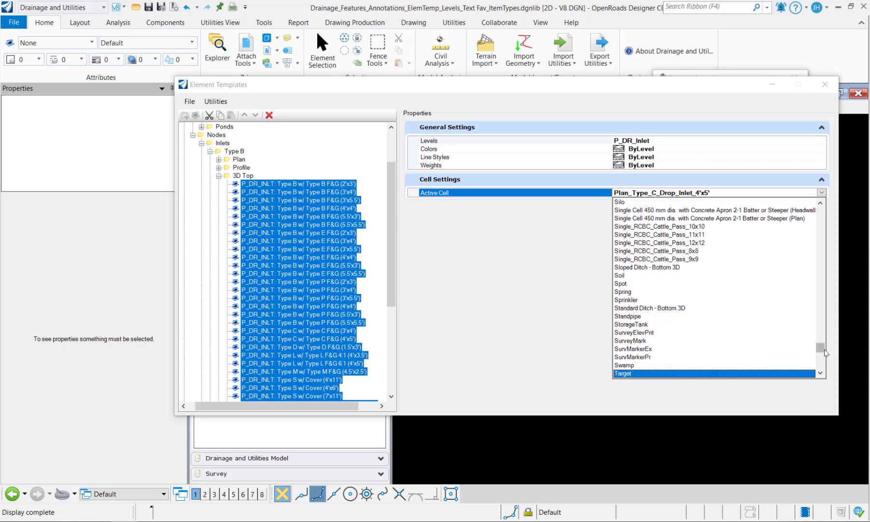
pyautogui.scroll(-10, 825, 350)
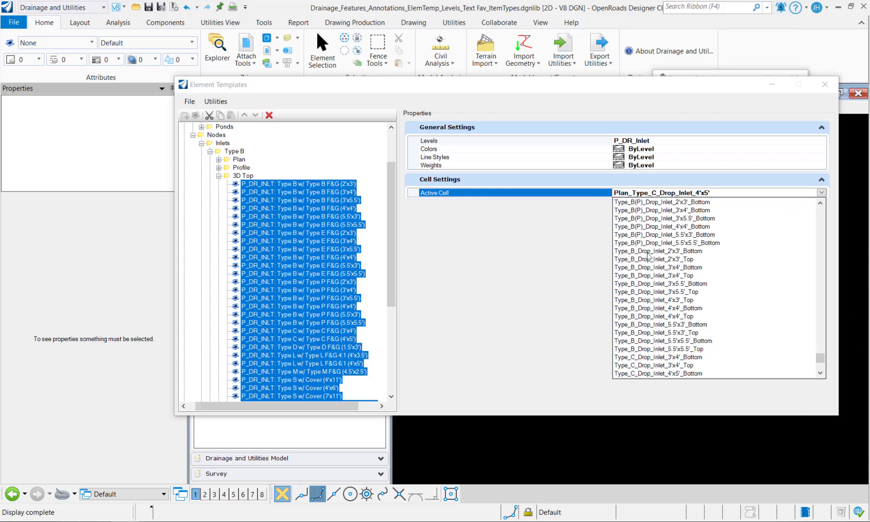
pyautogui.scroll(-1, 684, 346)
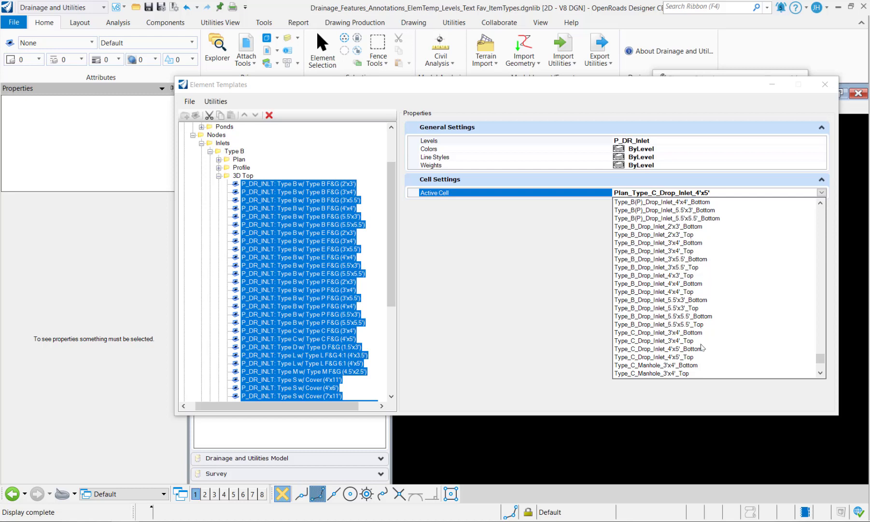
pyautogui.click(649, 235)
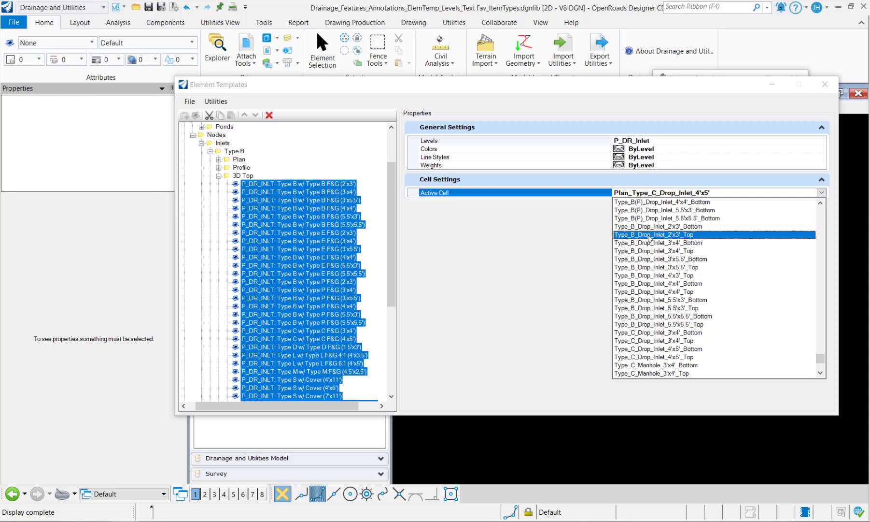
pyautogui.click(648, 235)
# Change the active cell of the 3D Top template for Type B w/ Type B F&G (3'x4') to Type_B_Drop_Inlet_3'x4'_Top
pyautogui.click(285, 192)
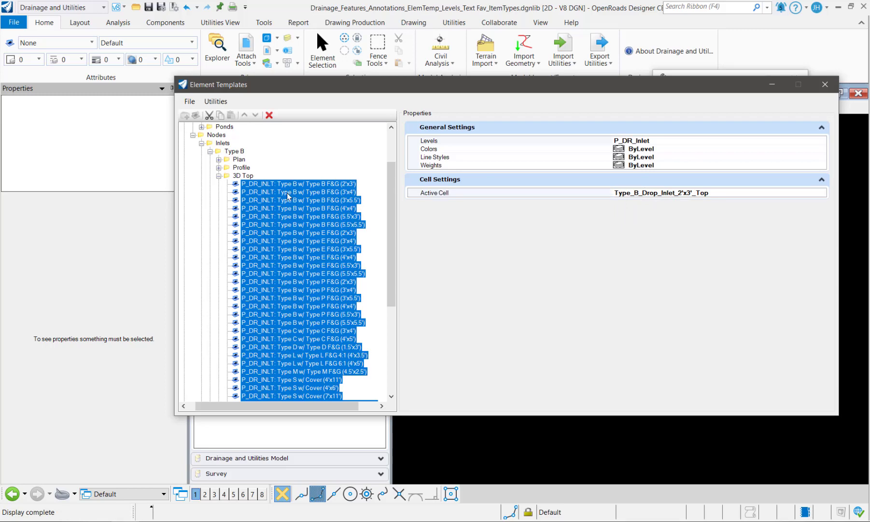
pyautogui.click(816, 193)
pyautogui.click(820, 192)
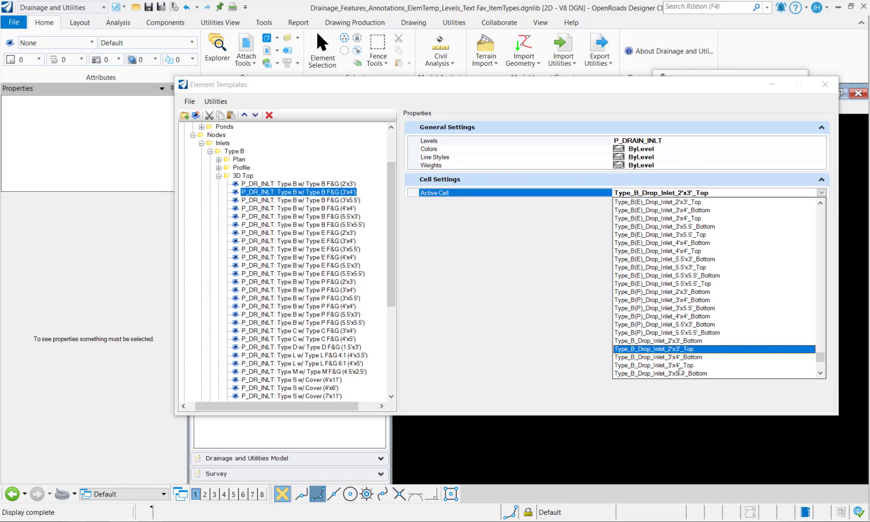
pyautogui.click(677, 365)
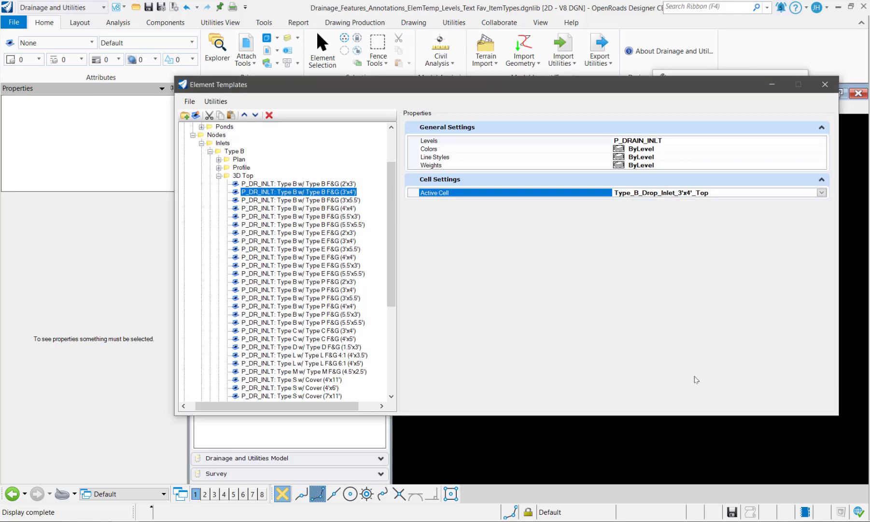
pyautogui.click(320, 199)
pyautogui.click(700, 193)
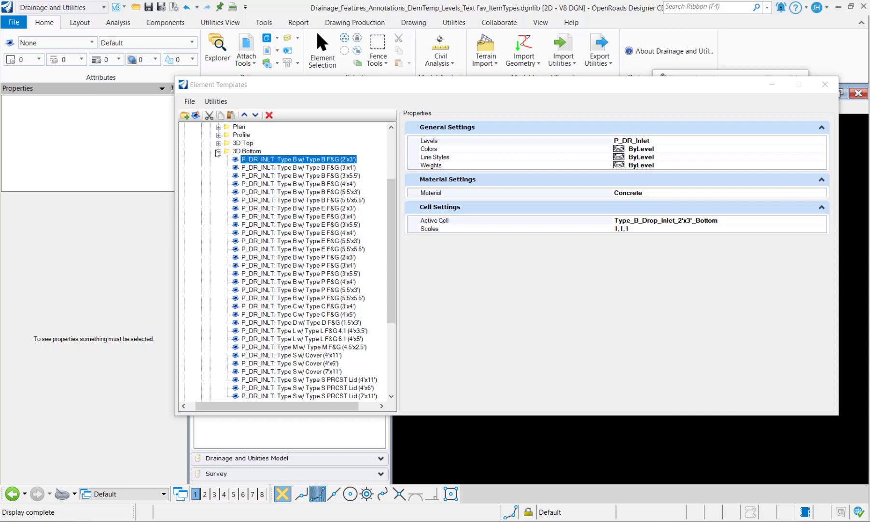
# Sort the element templates inside the Type B 3D Bottom group
pyautogui.rightClick(241, 151)
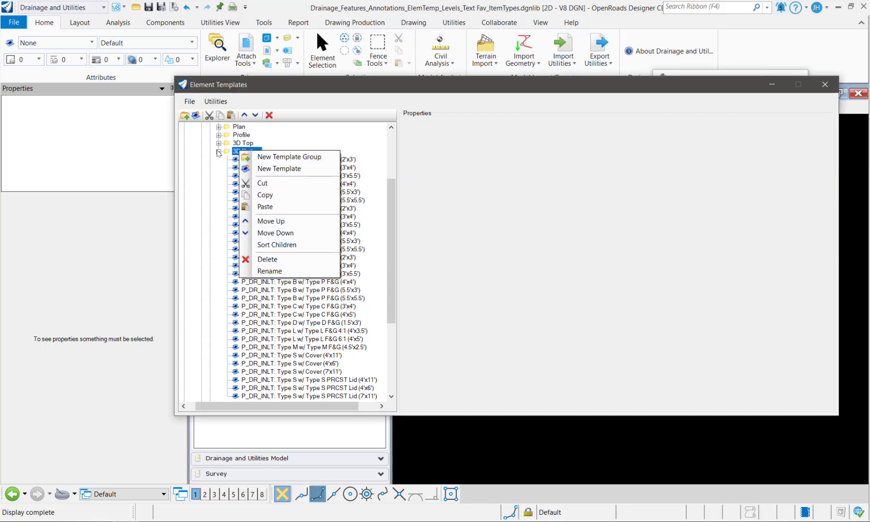
pyautogui.click(277, 244)
pyautogui.click(231, 209)
pyautogui.rightClick(230, 210)
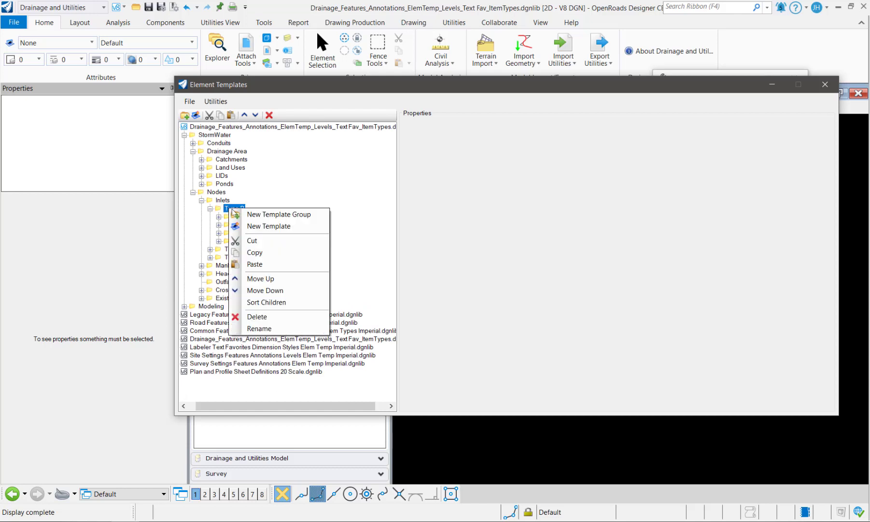
pyautogui.click(221, 202)
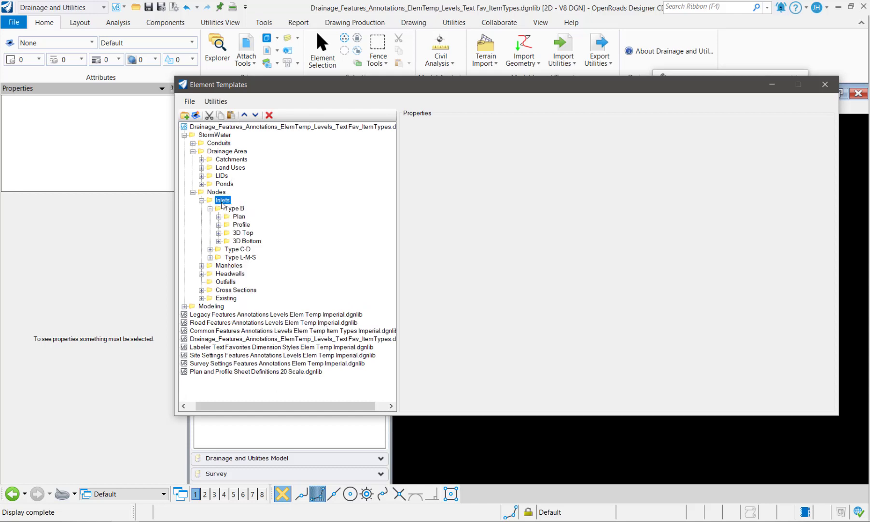
pyautogui.click(231, 210)
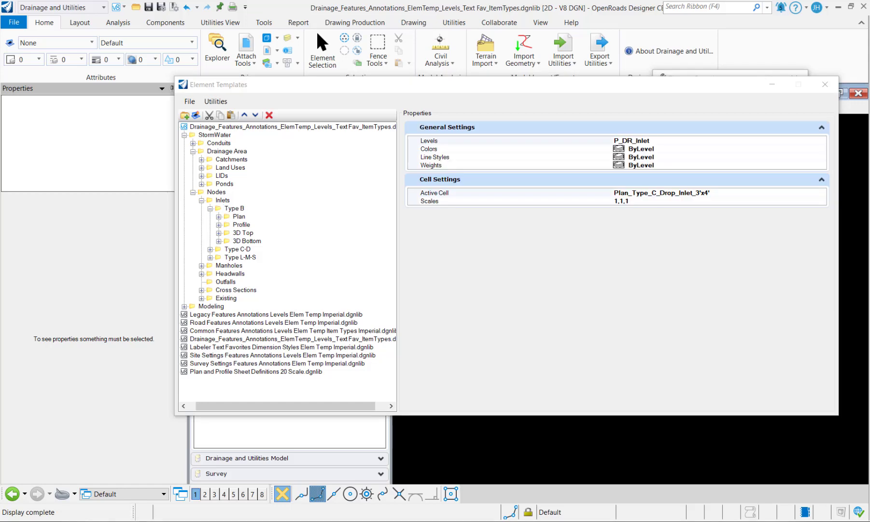
# Move the two Type C templates and the Type D template from the Type B Plan group to the Type C-D Plan group
pyautogui.click(219, 217)
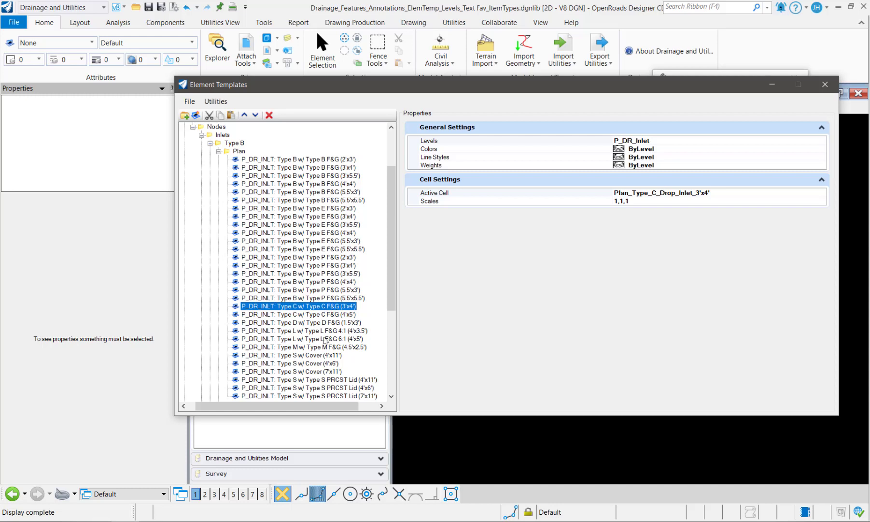
pyautogui.keyDown('shift'); pyautogui.click(294, 323); pyautogui.keyUp('shift')
pyautogui.rightClick(302, 321)
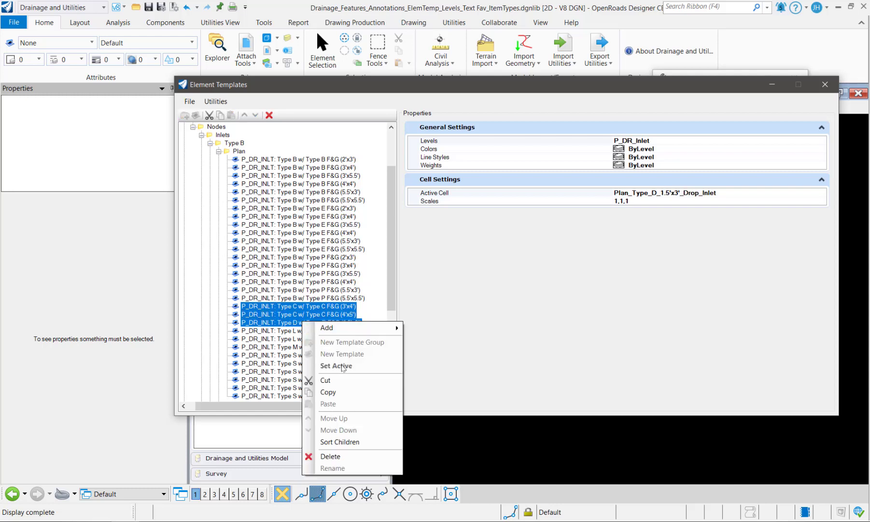
pyautogui.click(334, 380)
pyautogui.click(219, 151)
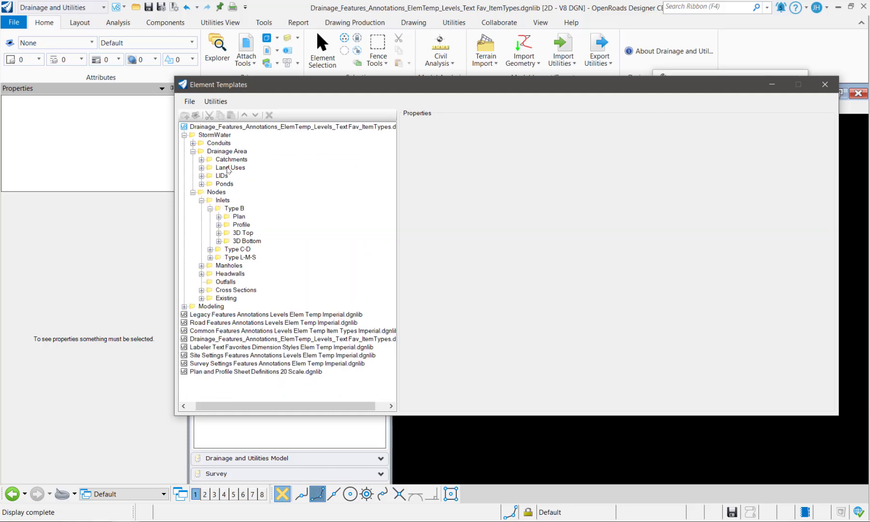
pyautogui.click(210, 249)
pyautogui.rightClick(238, 258)
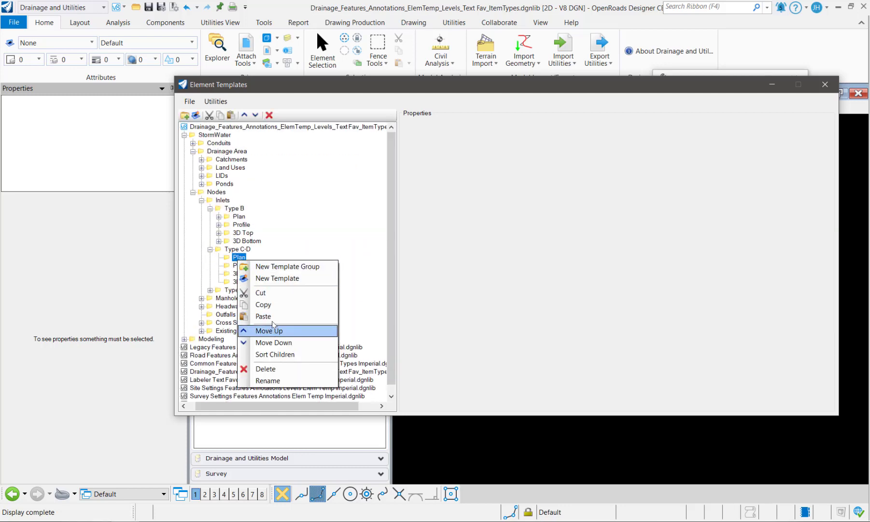
pyautogui.click(273, 317)
pyautogui.click(219, 257)
# Copy the Type C and Type D templates from the Type B 3D Top group into the Type C-D 3D Top group
pyautogui.click(218, 233)
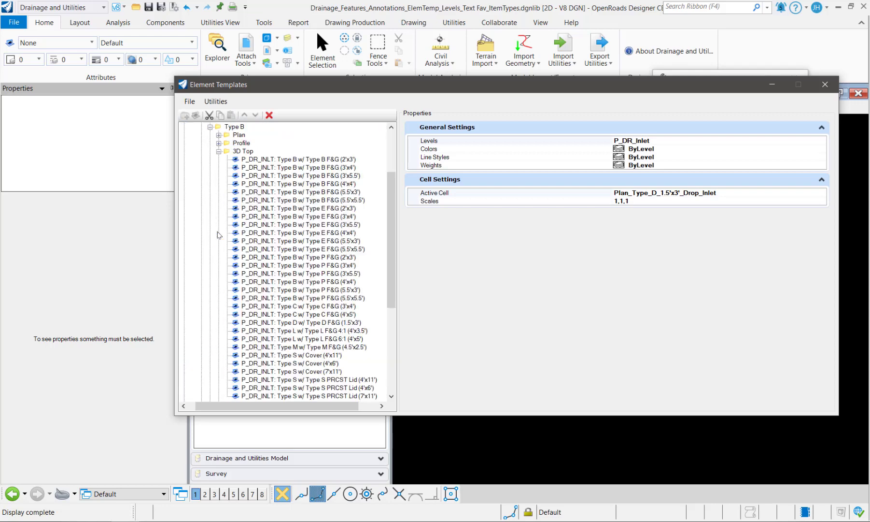
pyautogui.click(319, 307)
pyautogui.keyDown('shift'); pyautogui.click(324, 322); pyautogui.keyUp('shift')
pyautogui.rightClick(324, 320)
pyautogui.click(351, 392)
pyautogui.click(219, 151)
pyautogui.rightClick(241, 266)
pyautogui.click(276, 325)
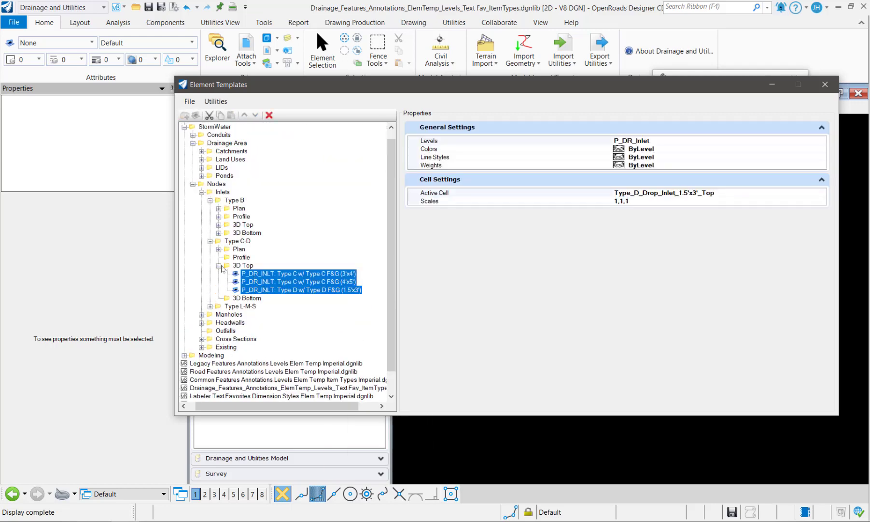
pyautogui.click(218, 265)
# Move the Type C and Type D templates from the Type B 3D Bottom group to the Type C-D 3D Bottom group
pyautogui.click(219, 232)
pyautogui.click(323, 308)
pyautogui.keyDown('shift'); pyautogui.click(333, 324); pyautogui.keyUp('shift')
pyautogui.rightClick(333, 324)
pyautogui.click(219, 151)
pyautogui.rightClick(244, 274)
pyautogui.click(278, 334)
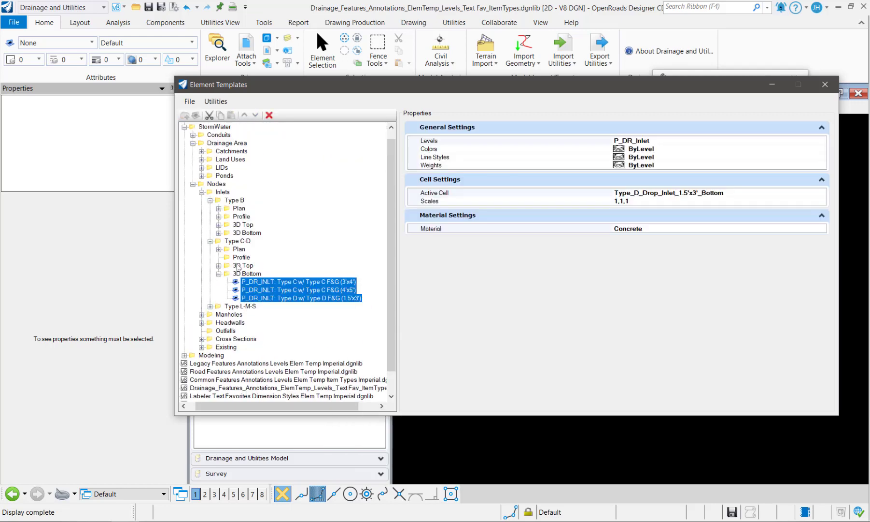
pyautogui.click(218, 274)
# Copy the INLT_Profile template from the Type B Profile group into the Type C-D Profile group, and open the Type L-M-S group
pyautogui.click(219, 217)
pyautogui.click(259, 224)
pyautogui.rightClick(241, 267)
pyautogui.click(276, 327)
pyautogui.click(210, 249)
pyautogui.click(219, 225)
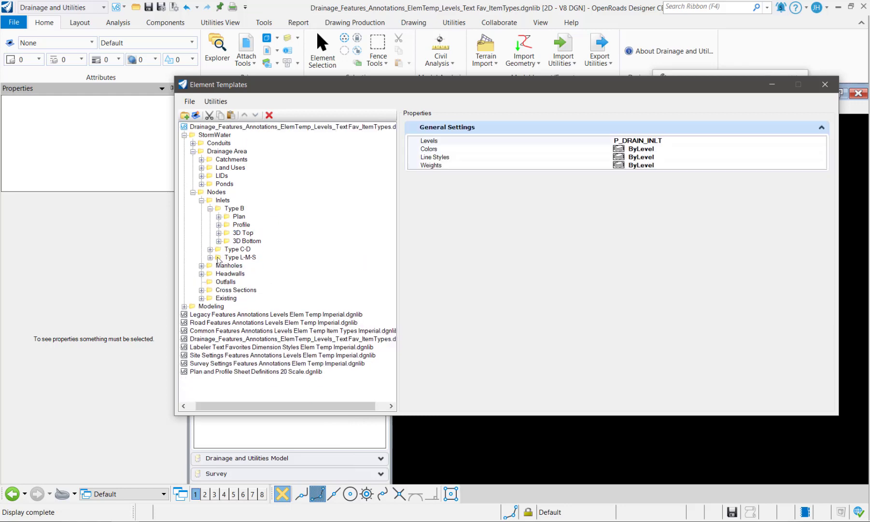
pyautogui.click(210, 257)
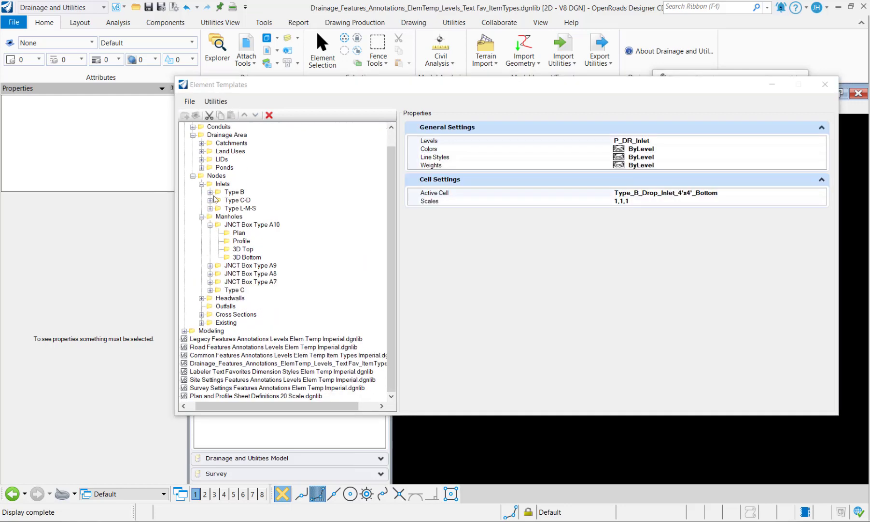
# Add a Material setting to all six selected templates in the Type B 3D Bottom group
pyautogui.click(211, 192)
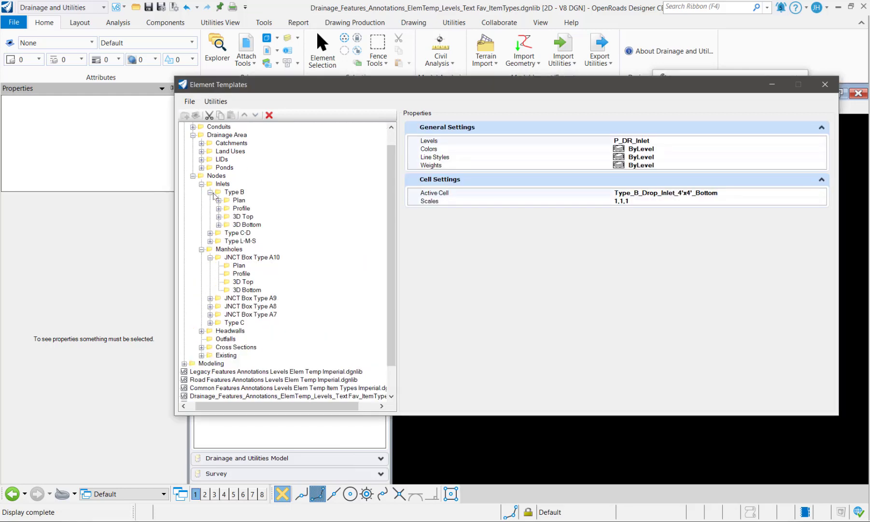
pyautogui.click(219, 224)
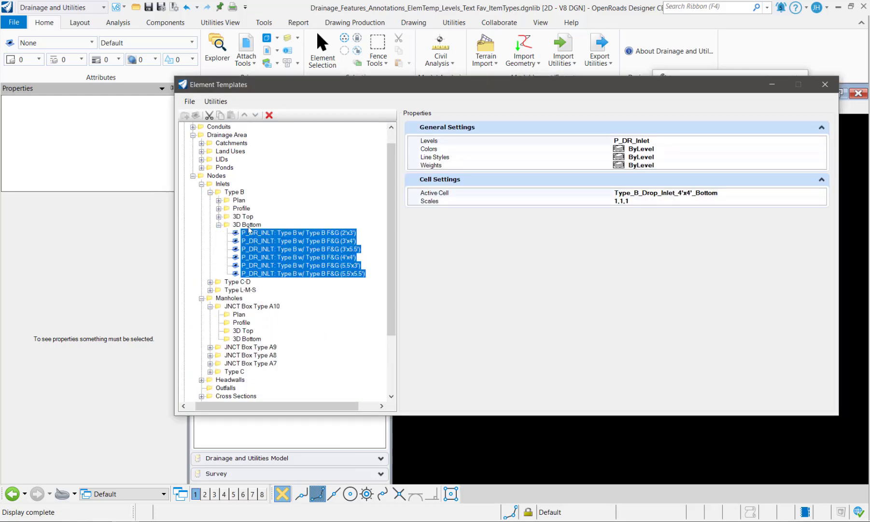
pyautogui.rightClick(533, 241)
pyautogui.moveTo(556, 246)
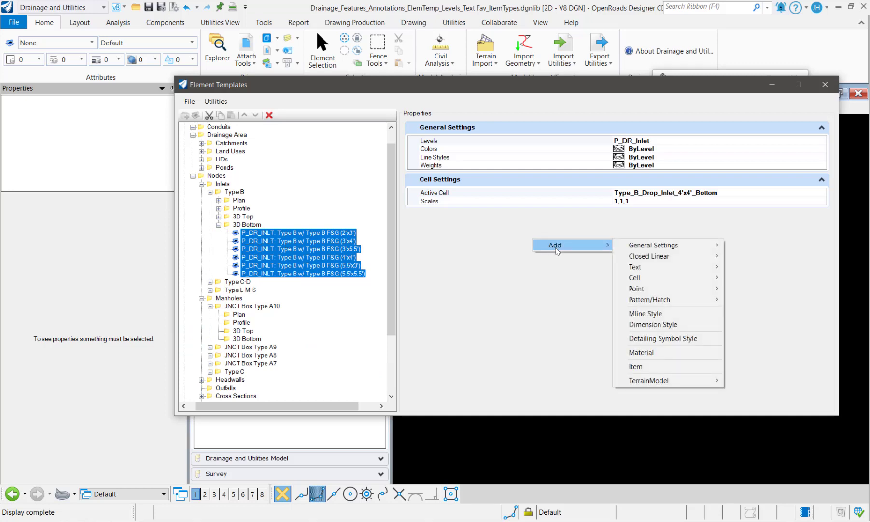
pyautogui.click(642, 352)
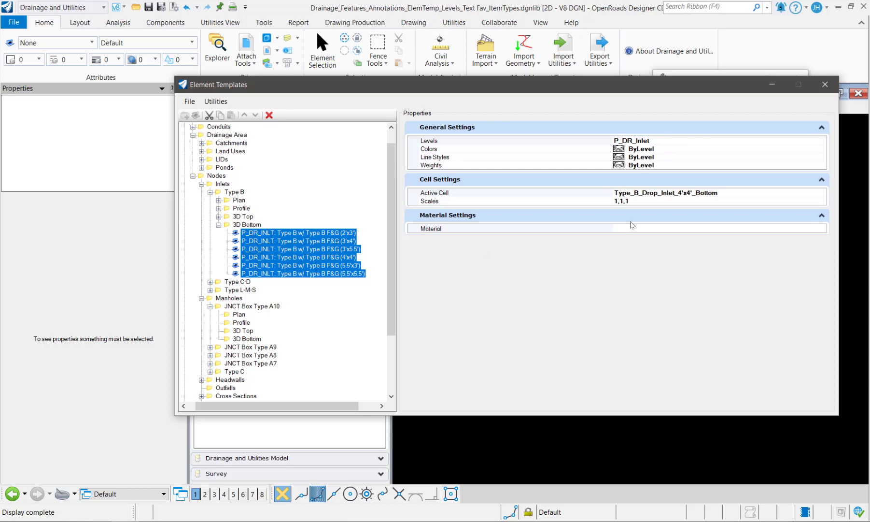
# Set the material of the selected Type B 3D Bottom templates to Concrete from the Civil palette
pyautogui.click(783, 229)
pyautogui.click(819, 229)
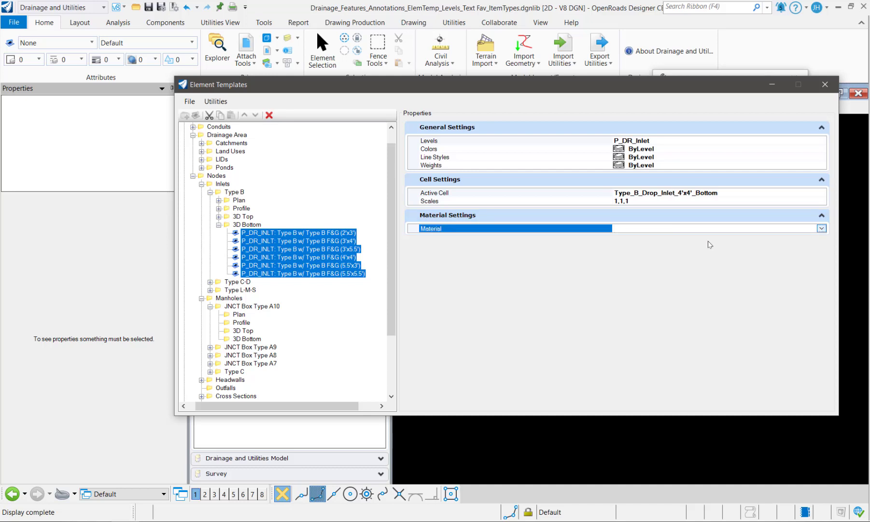
pyautogui.click(732, 243)
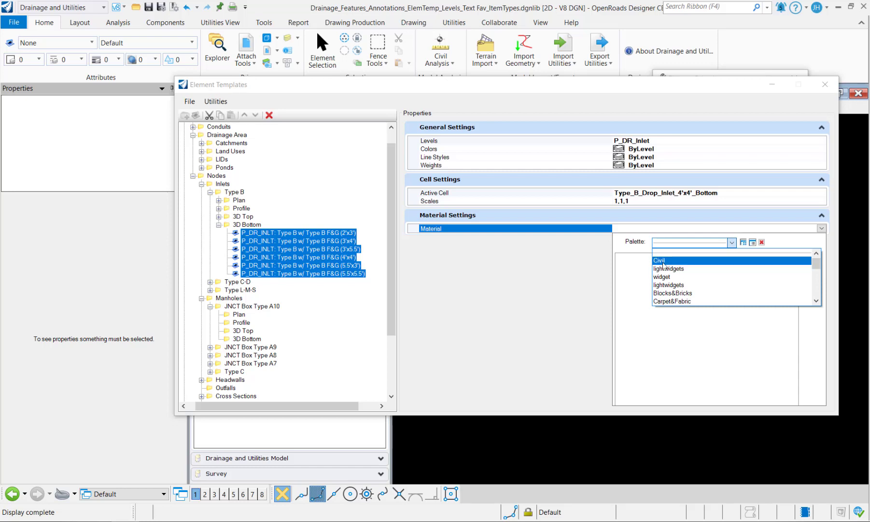
pyautogui.click(664, 261)
pyautogui.scroll(-3, 760, 323)
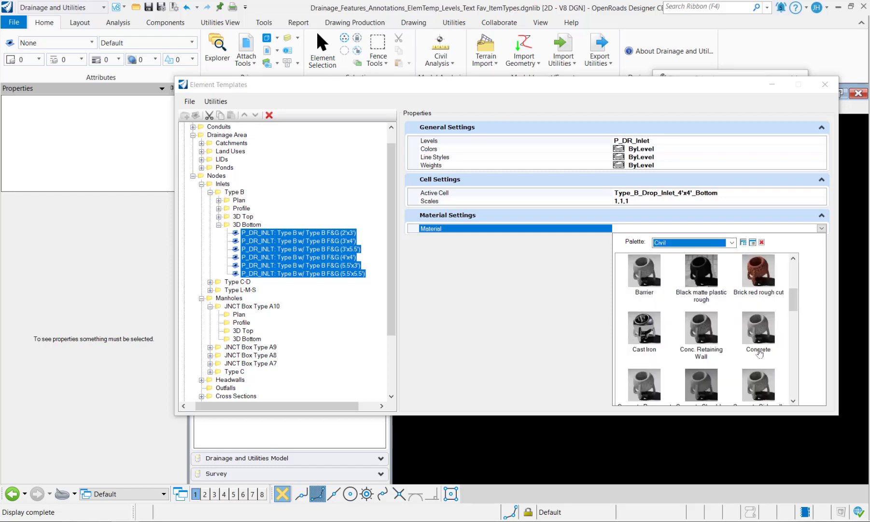
pyautogui.click(759, 345)
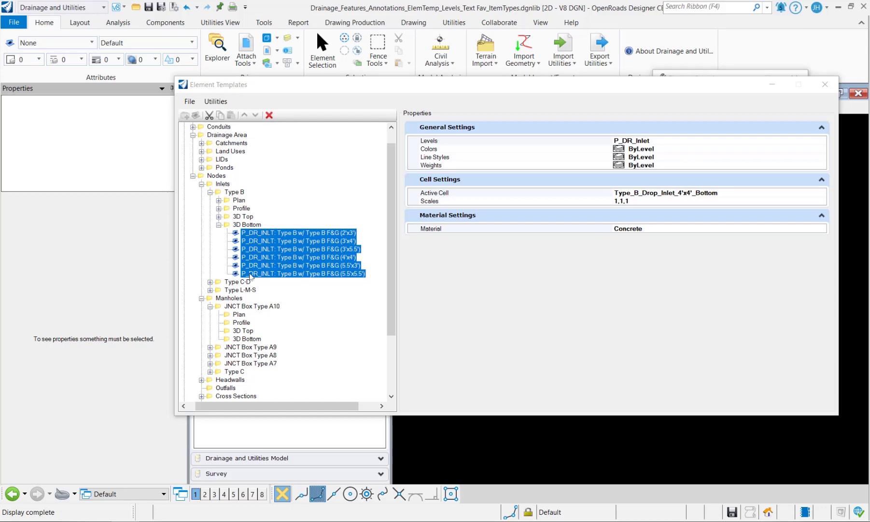